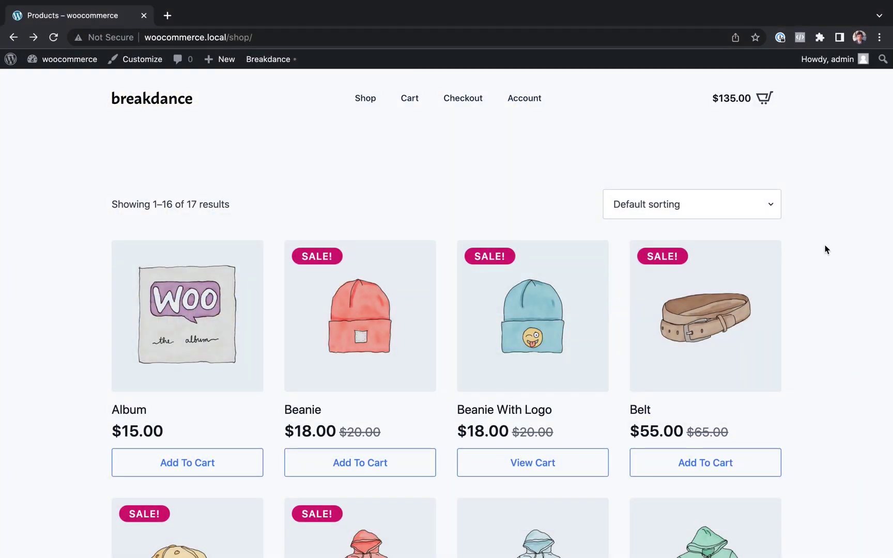
Preview the side cart, then add a Beanie, raising the cart total to $153.00
click(745, 106)
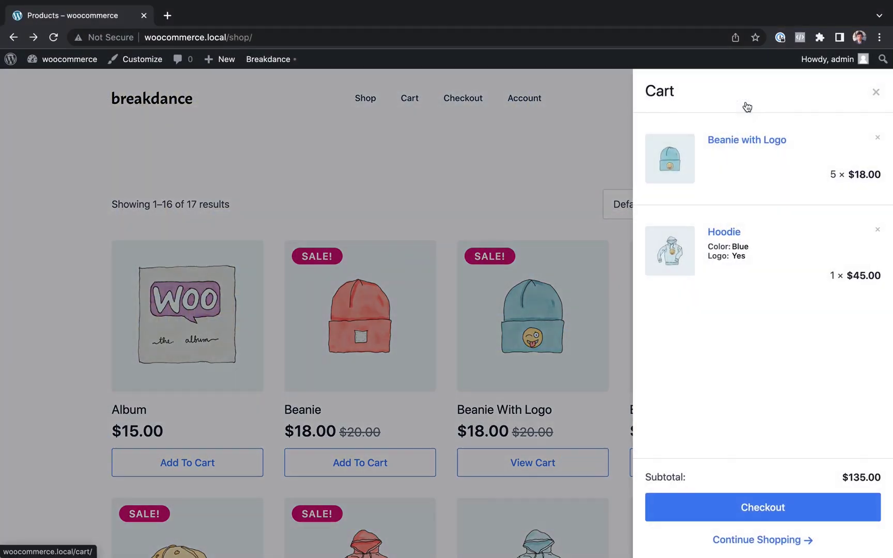
click(584, 145)
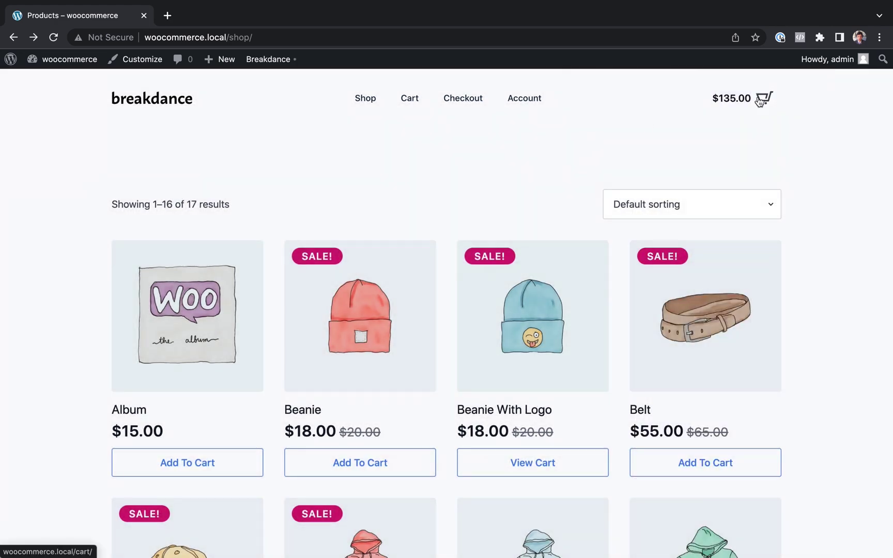
click(759, 101)
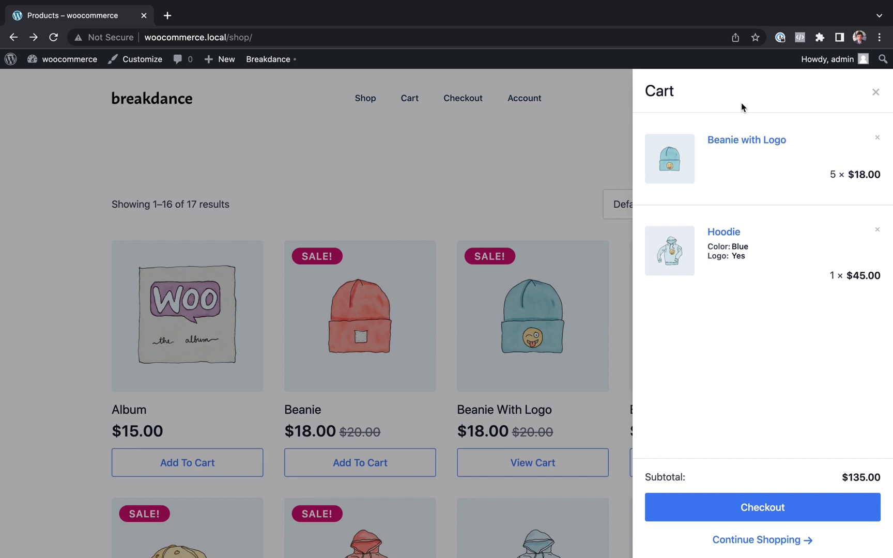
click(538, 191)
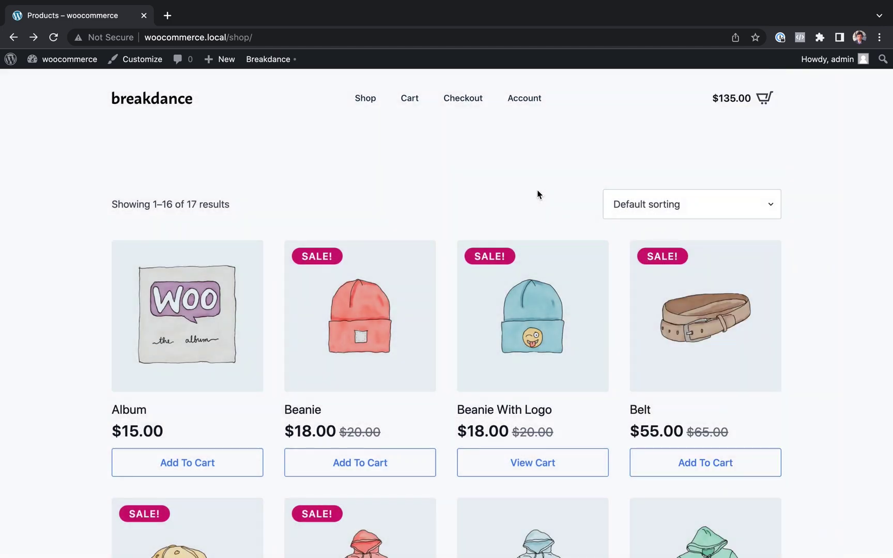
click(355, 467)
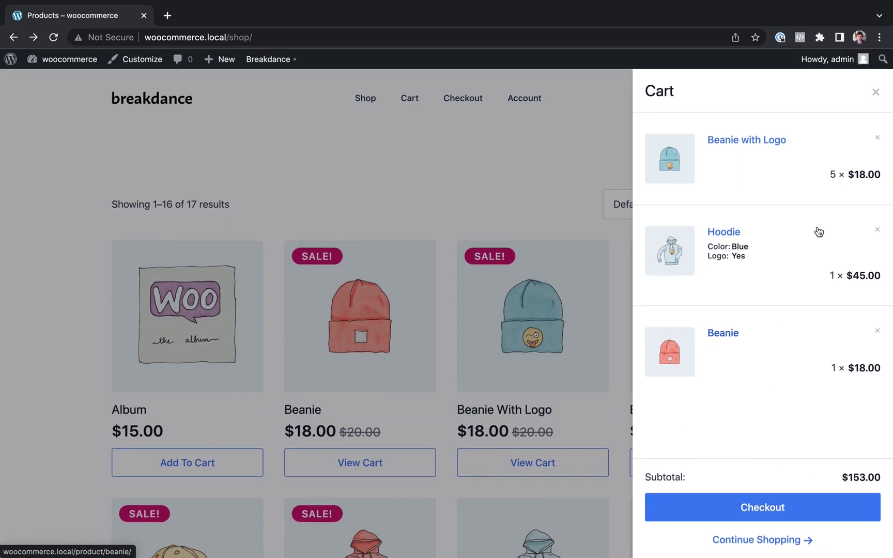
click(876, 94)
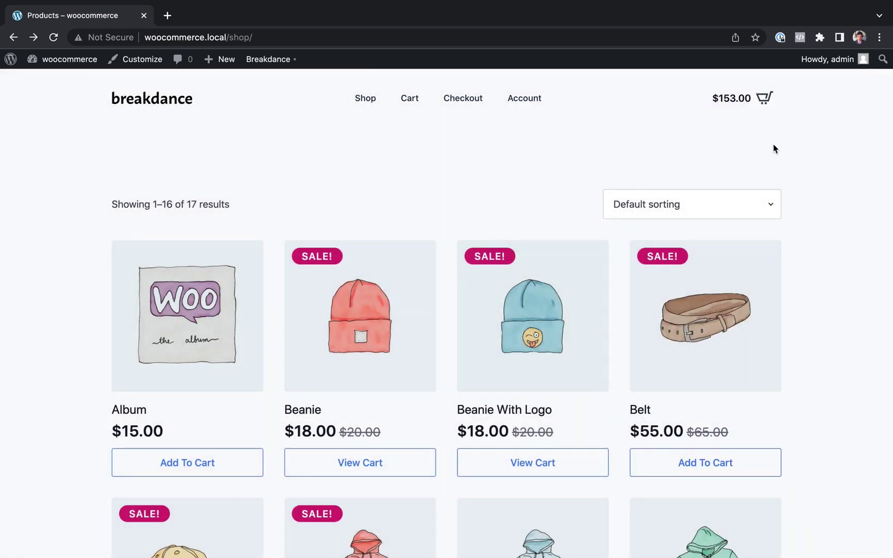
Open the 'My Header' template from Breakdance > Headers in the Breakdance builder
click(62, 60)
mouse_move(66, 461)
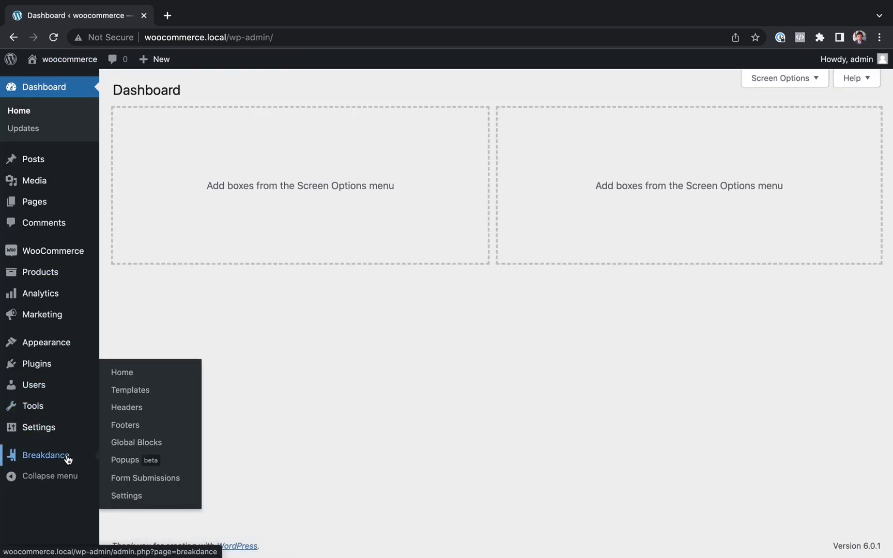
click(173, 403)
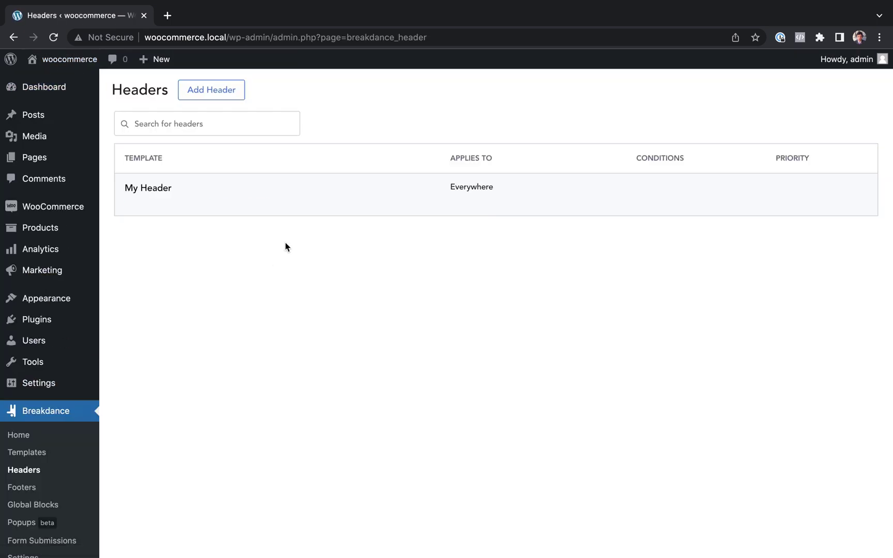
mouse_move(158, 203)
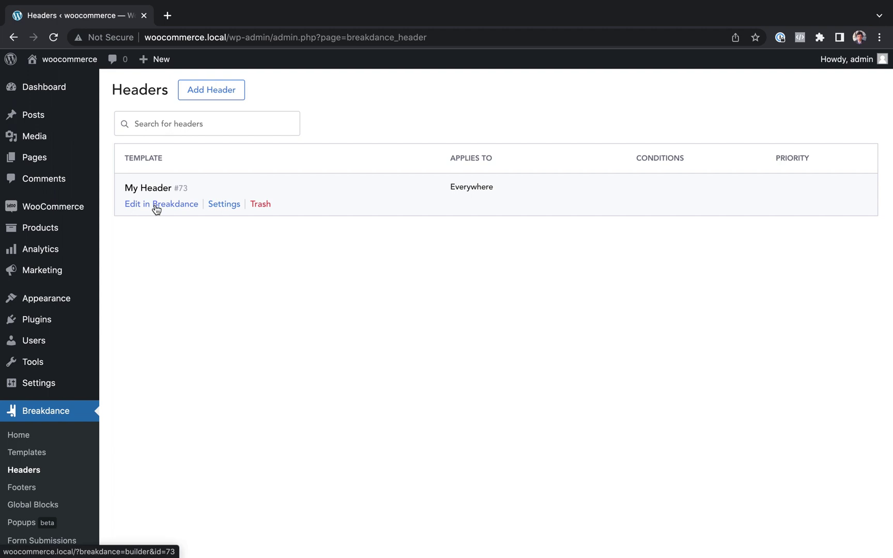
click(157, 204)
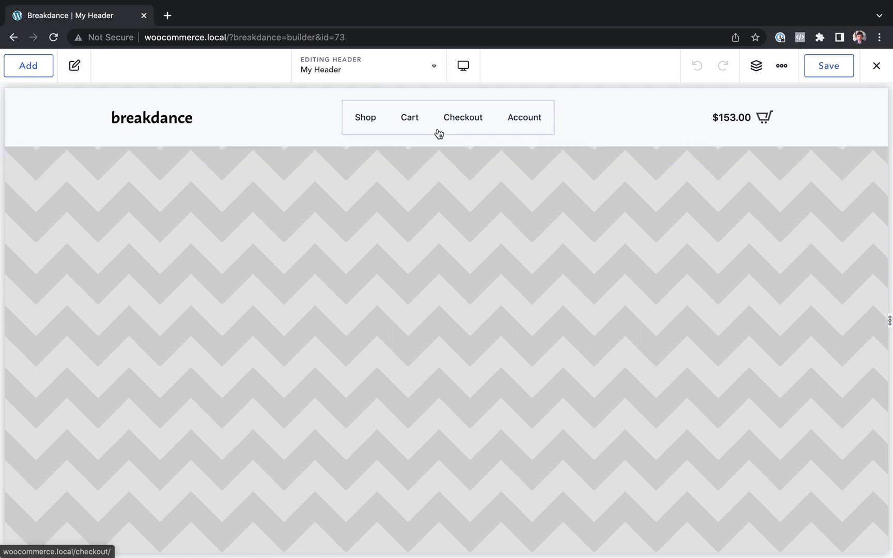
Delete the old mini cart and place a new Mini Cart element at the header's right end
click(754, 122)
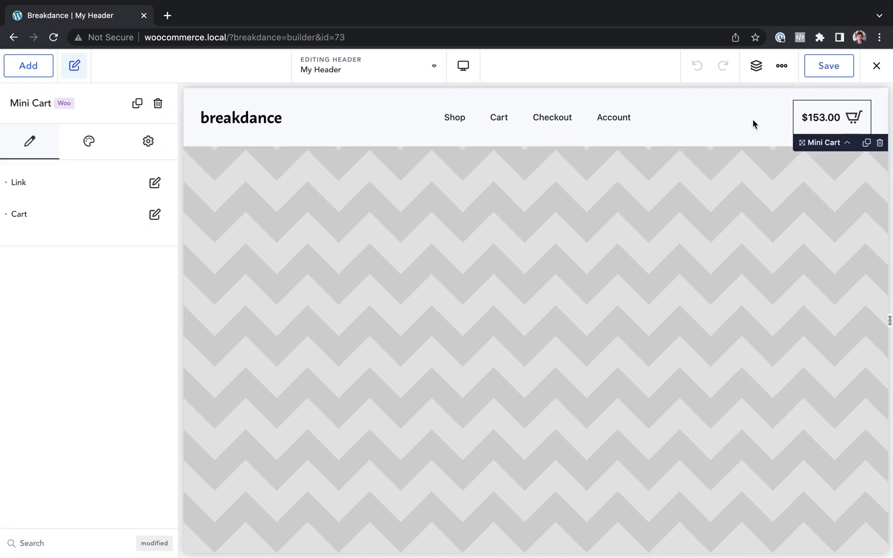
key(Delete)
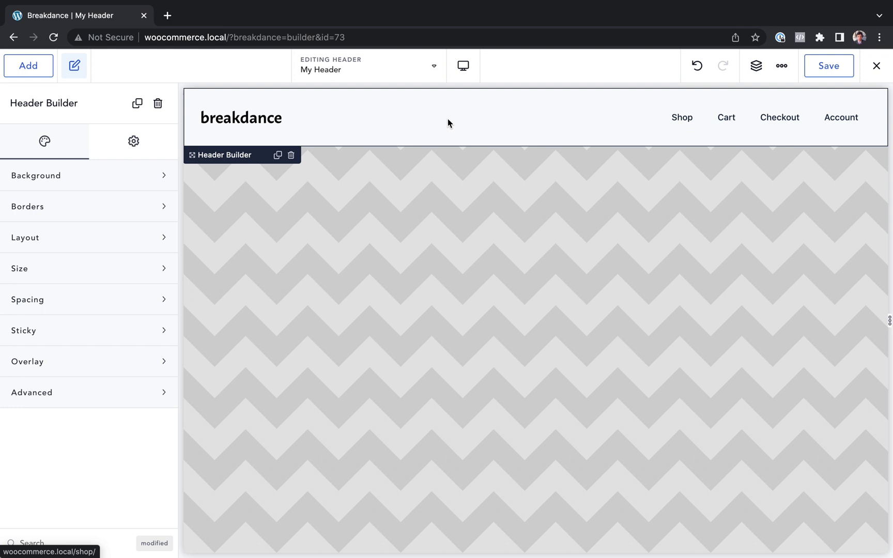
click(35, 67)
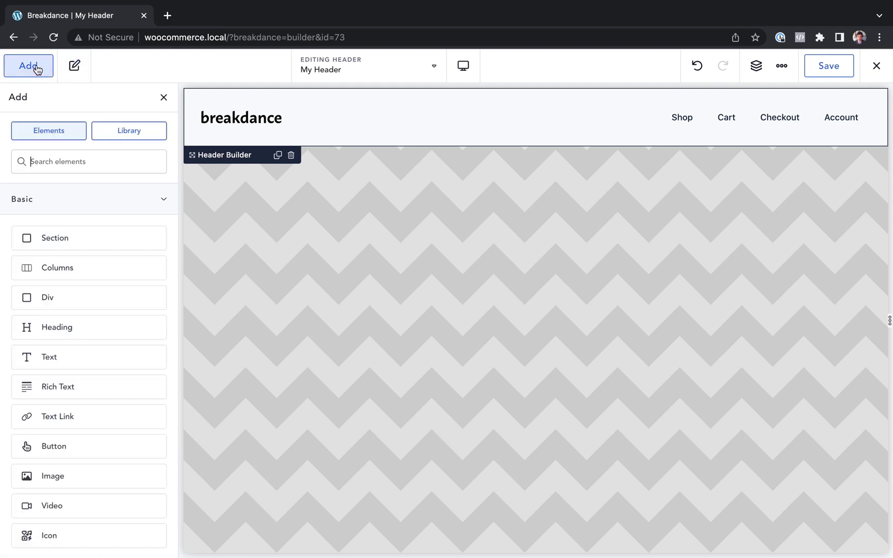
text(mini)
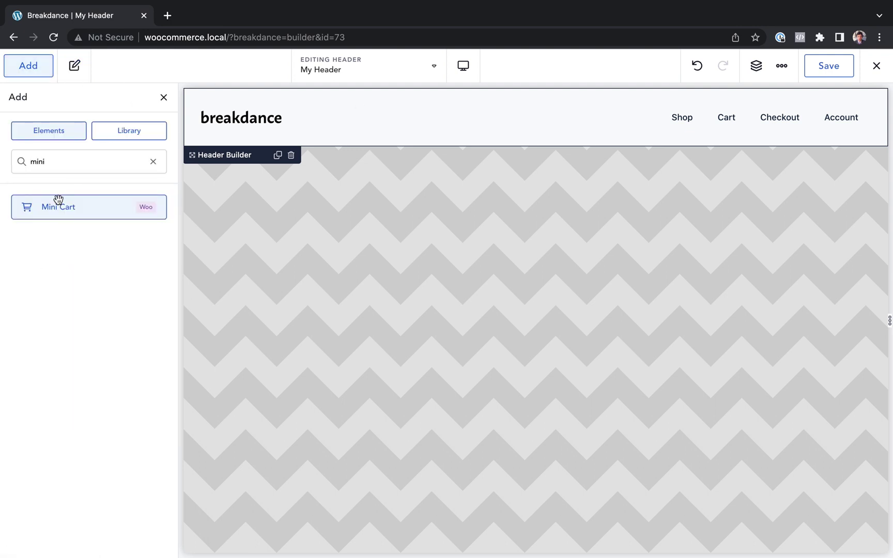
drag(56, 201, 845, 122)
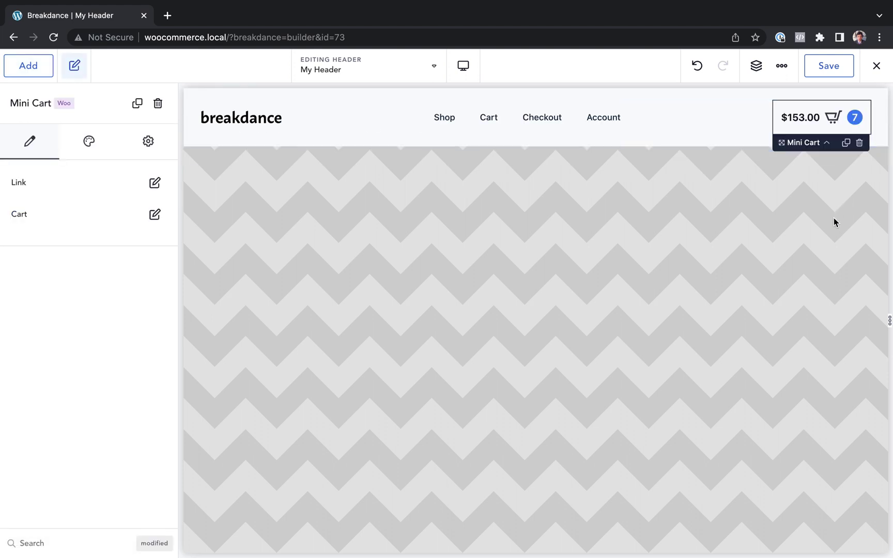
mouse_move(834, 118)
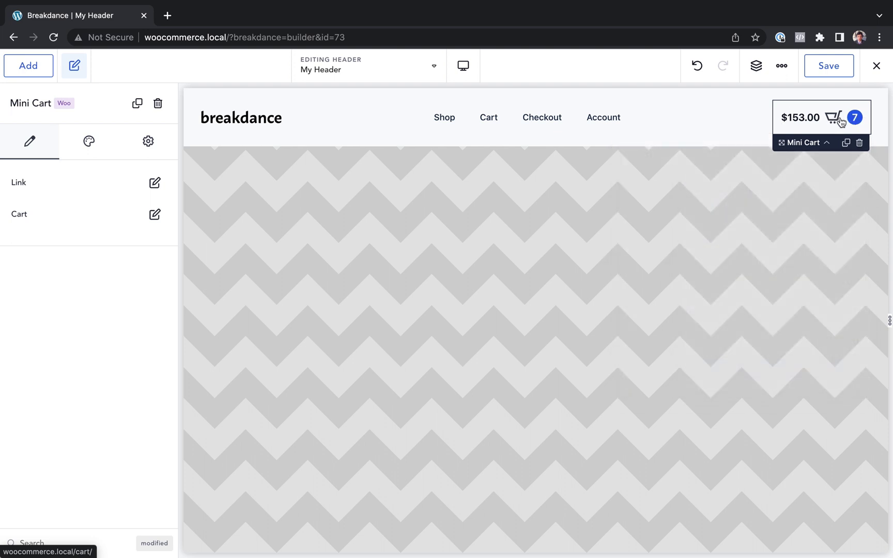
Turn on Hide Subtotal and Hide Count in the Mini Cart's Link settings, leaving only the icon
click(155, 184)
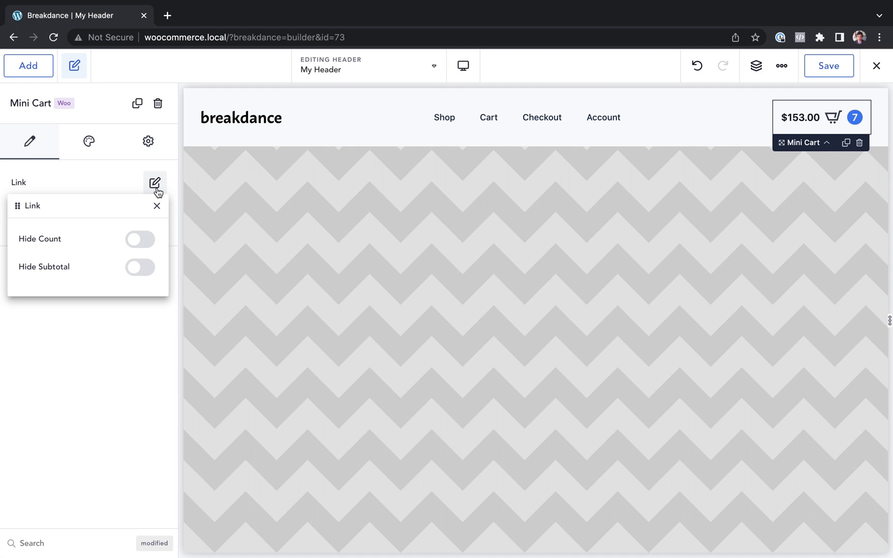
click(137, 239)
click(137, 239)
click(141, 267)
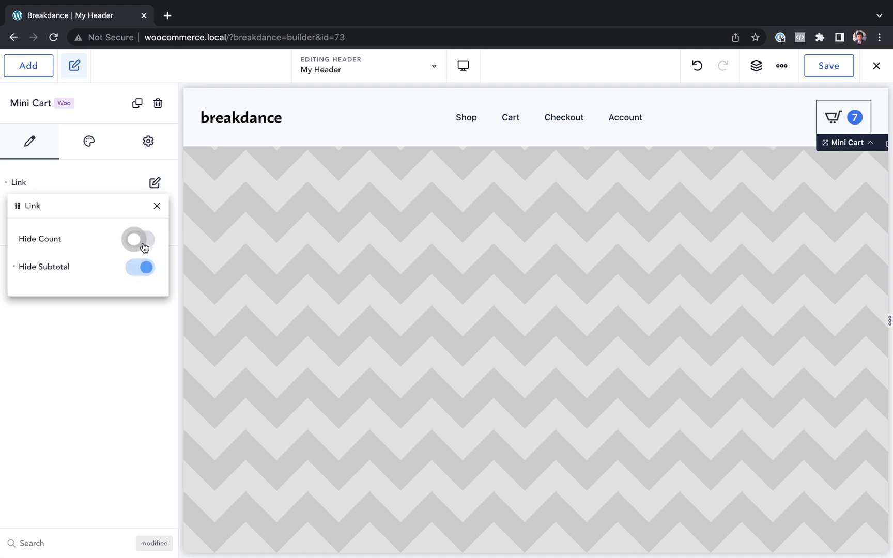
click(145, 246)
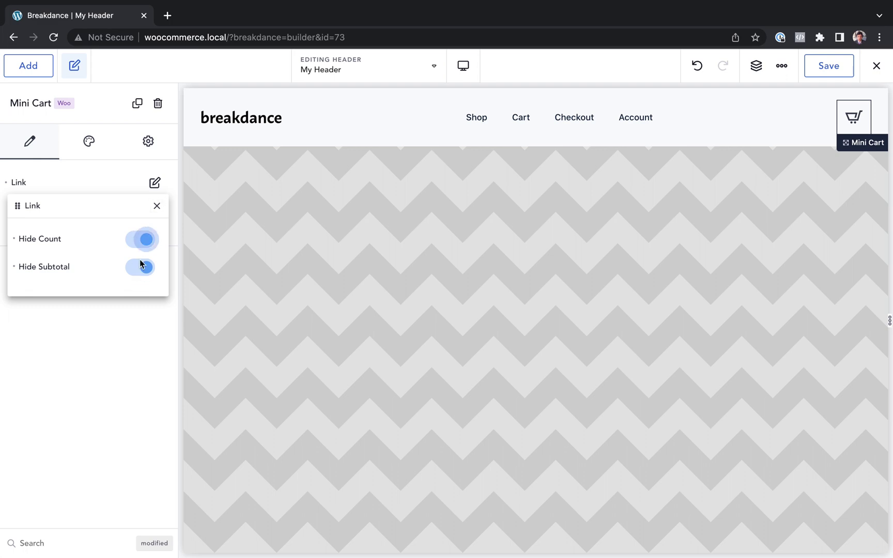
click(158, 206)
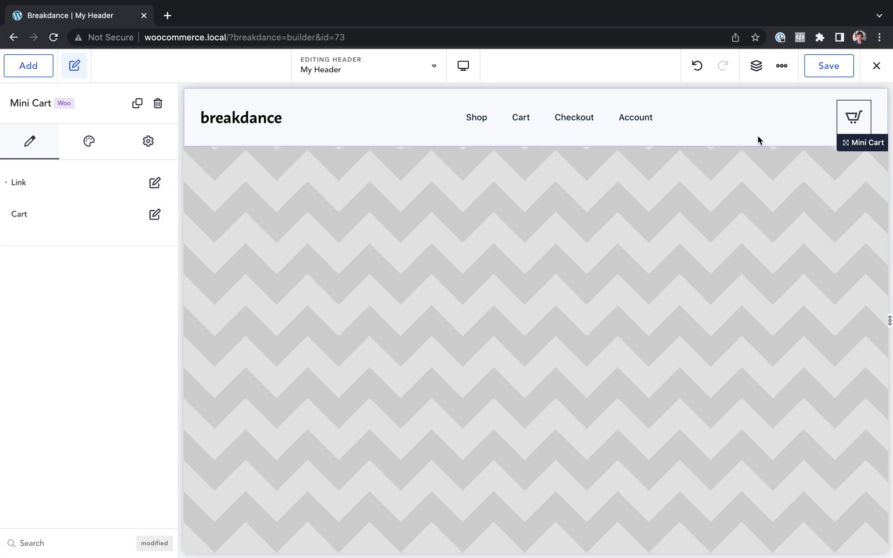
Point the cart's Continue Shopping link to the Shop Page and make Checkout the primary button
click(853, 120)
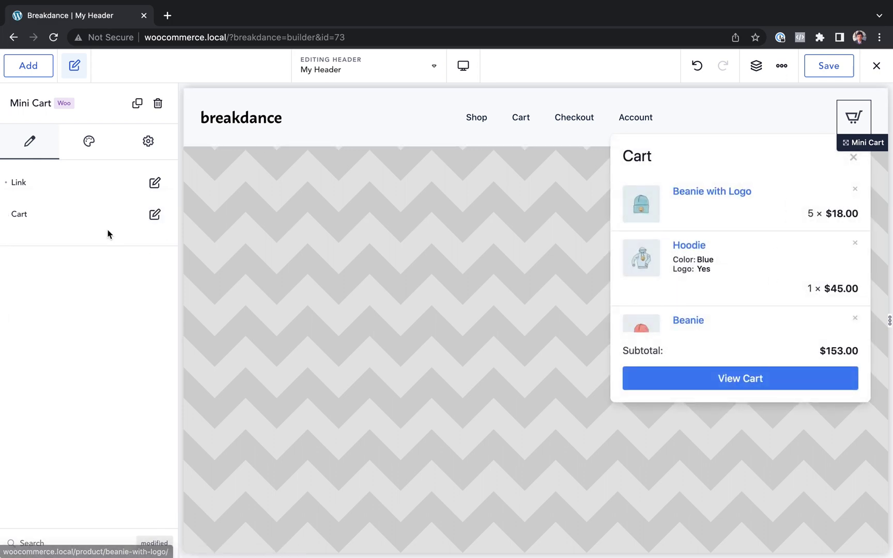
click(155, 214)
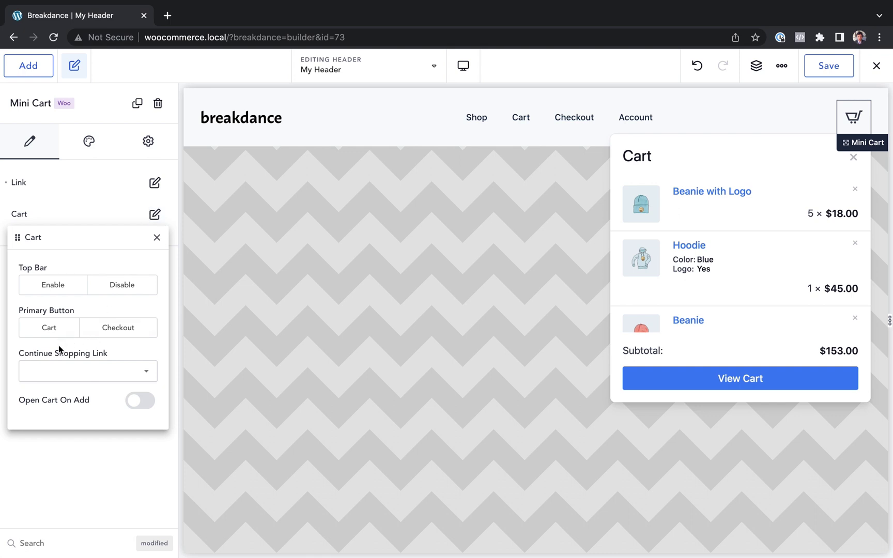
click(65, 367)
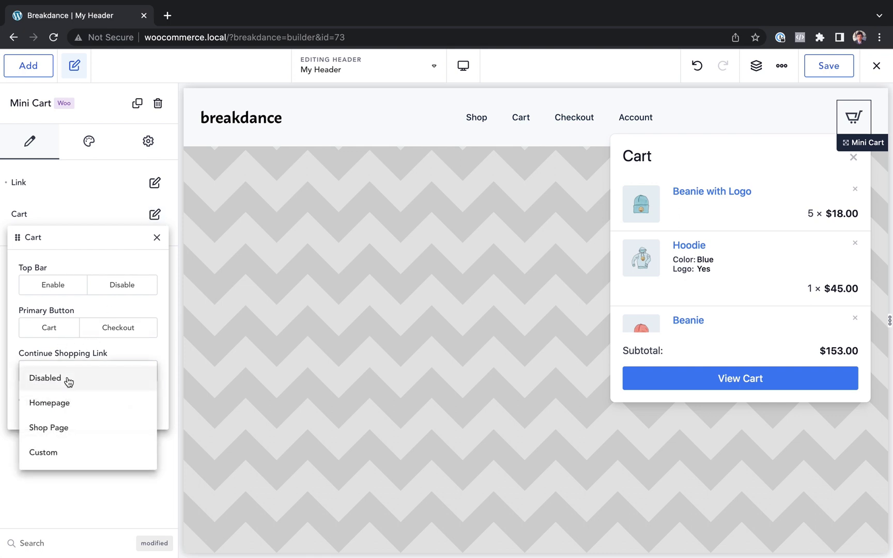
click(61, 429)
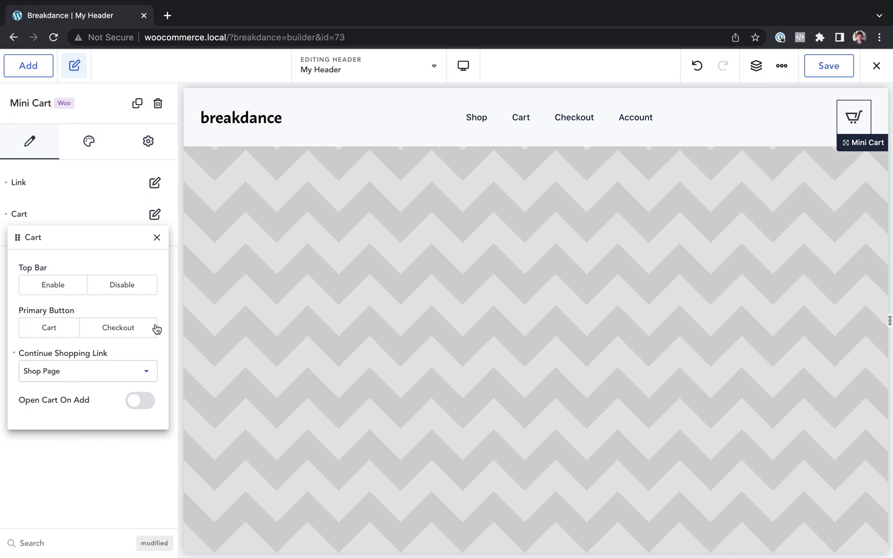
click(119, 329)
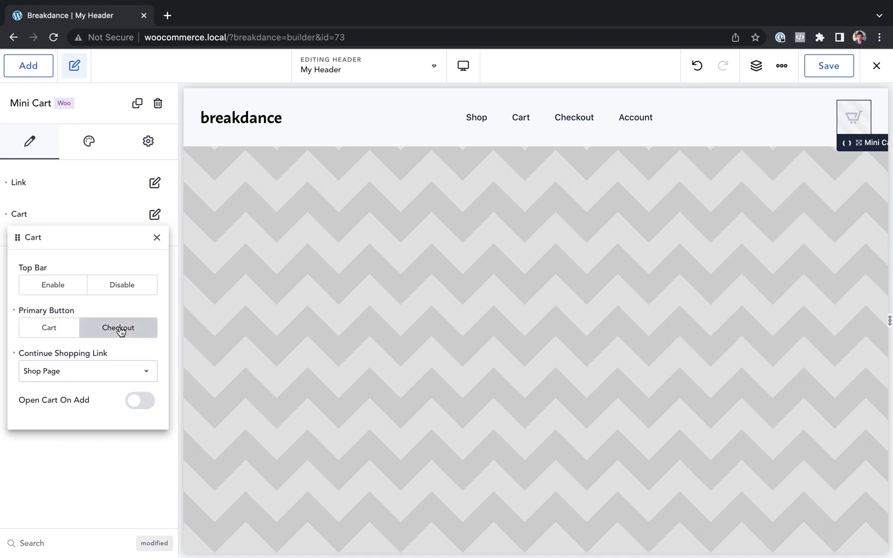
click(854, 117)
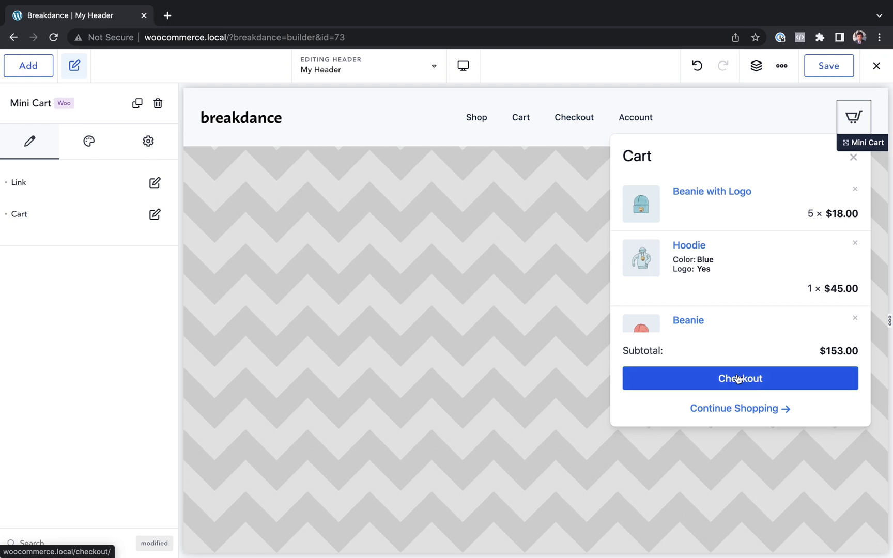
Enable Open Cart On Add so the cart opens whenever items are added
click(154, 213)
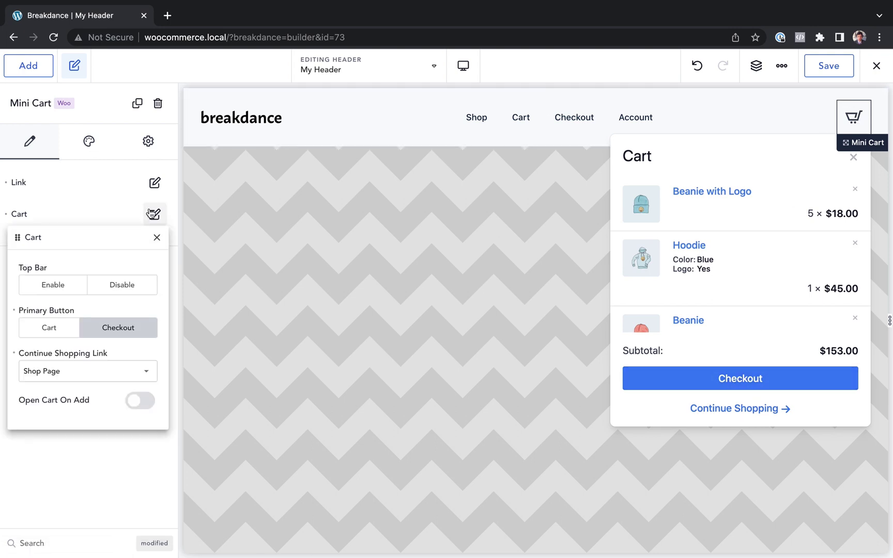
click(141, 401)
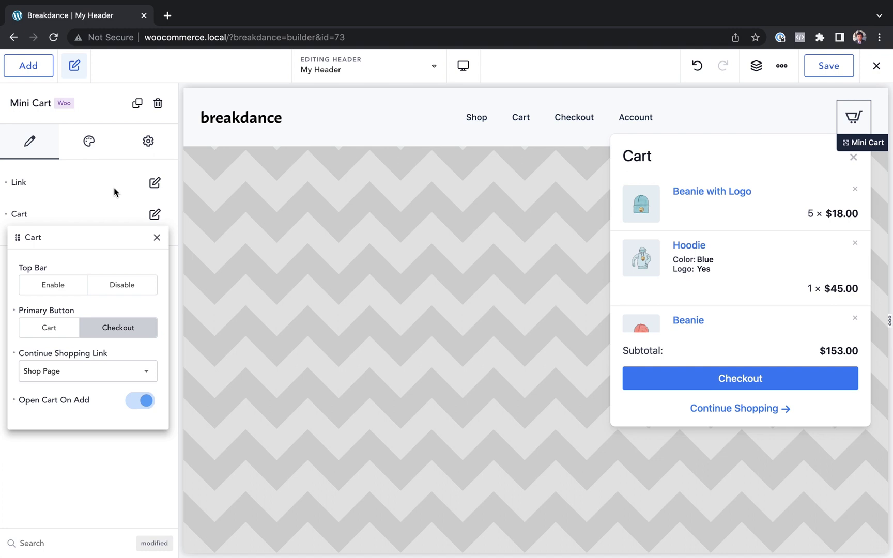
click(103, 202)
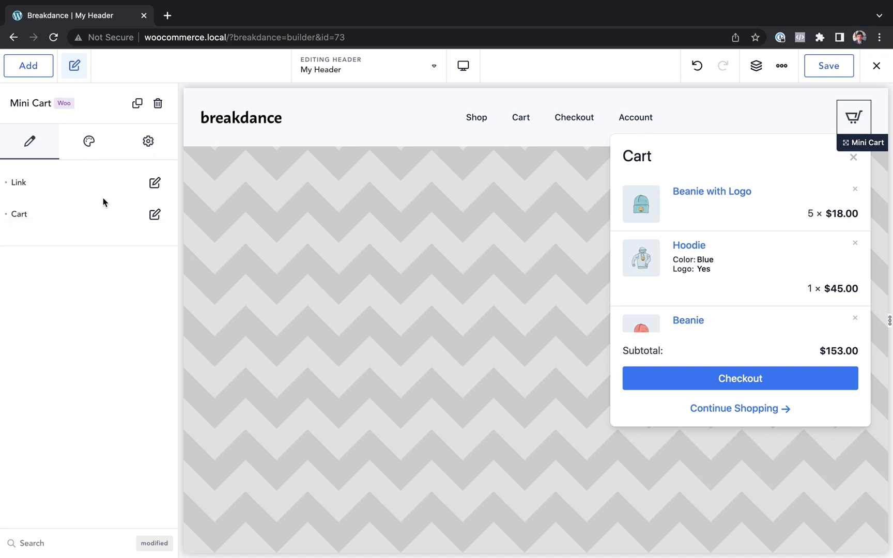
click(90, 148)
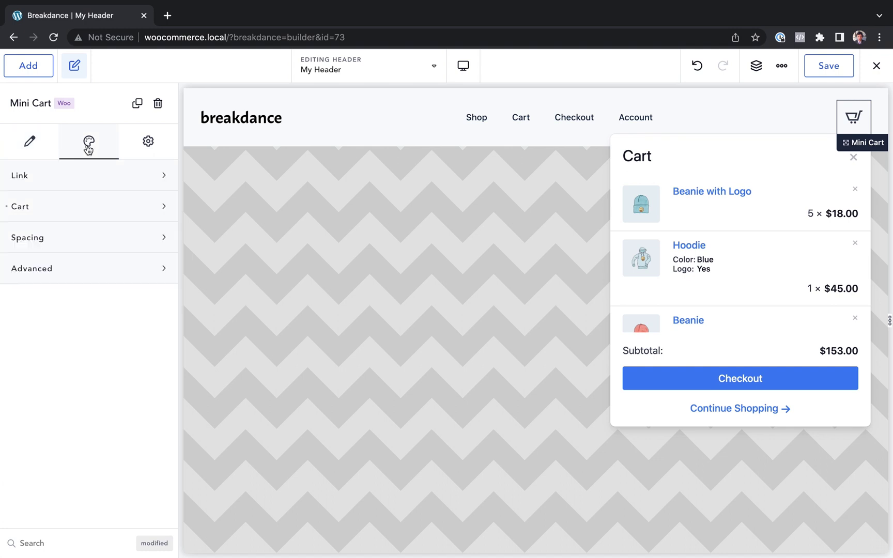
click(66, 181)
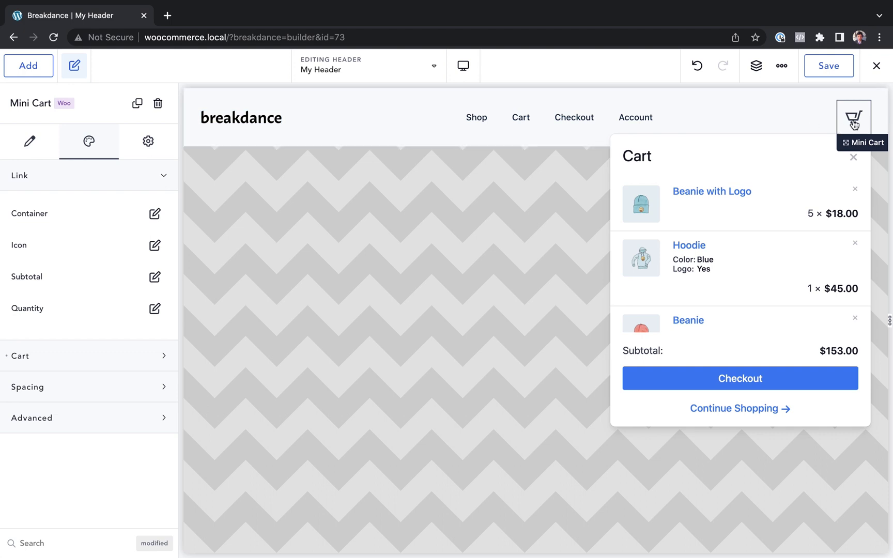
Give the Mini Cart icon container a 2 px dark border with 4 px rounded corners
click(155, 214)
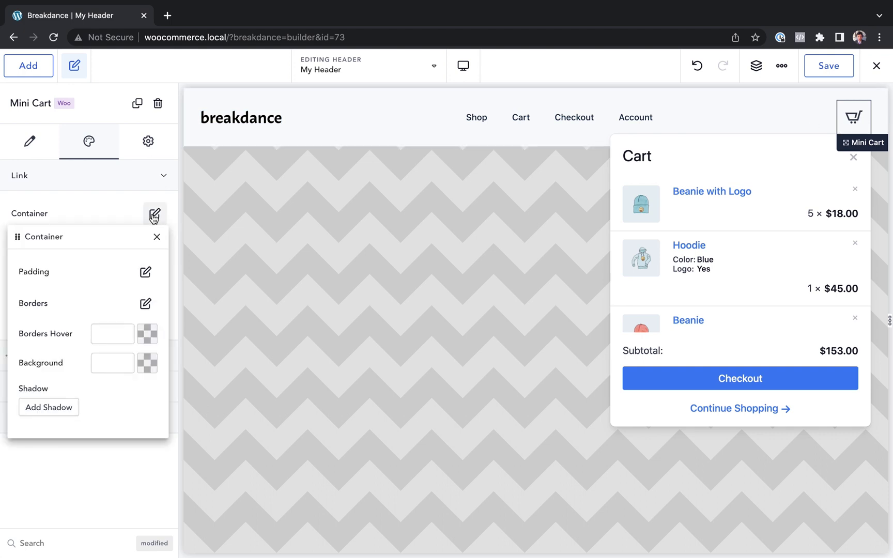
click(145, 304)
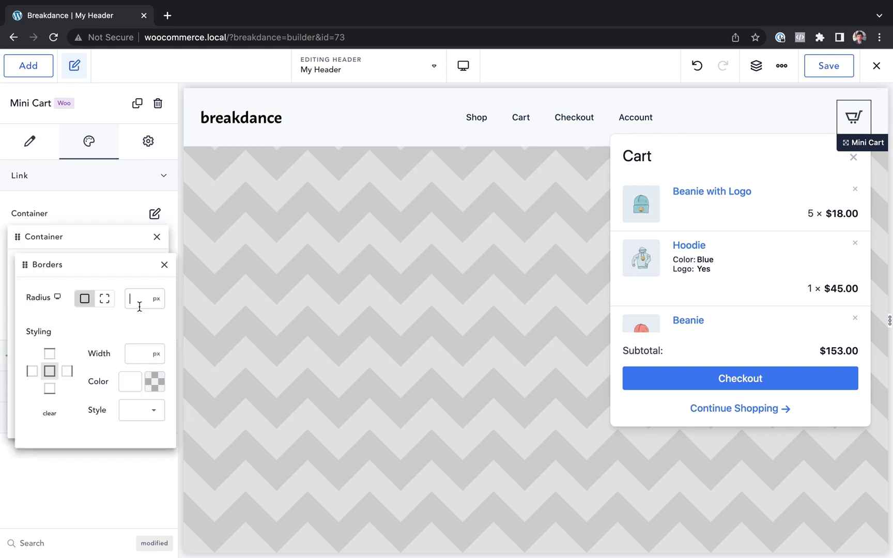
click(138, 352)
text(2)
click(148, 389)
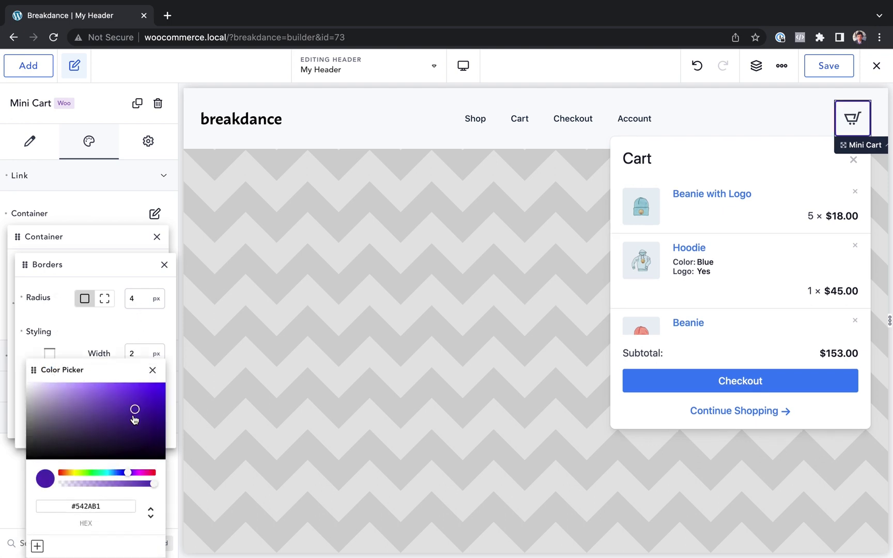
click(153, 370)
click(131, 214)
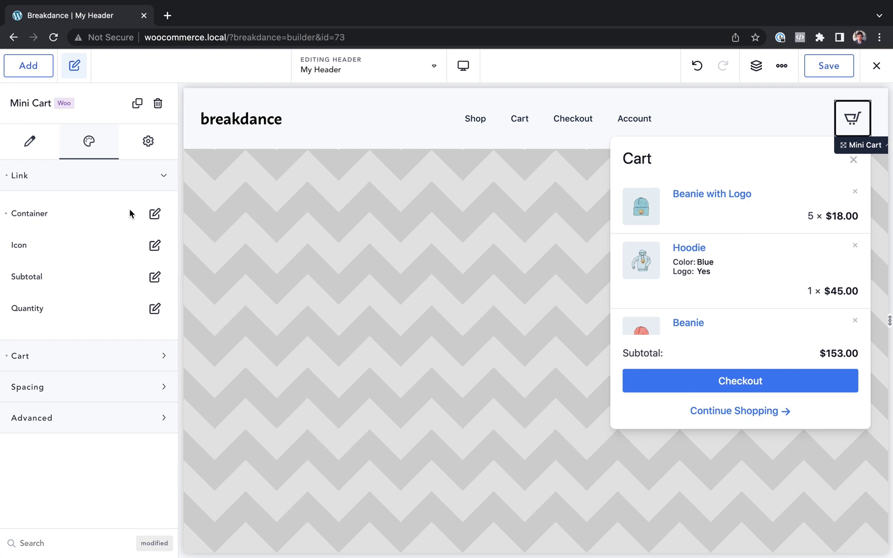
click(734, 123)
click(844, 127)
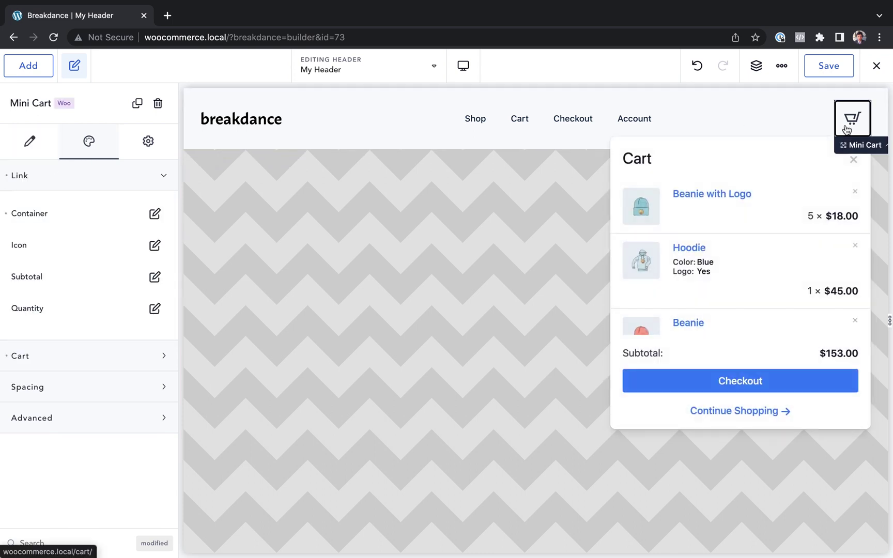
click(30, 143)
Show the item count again and make its badge overlap the icon with top and right nudges of 0
click(154, 182)
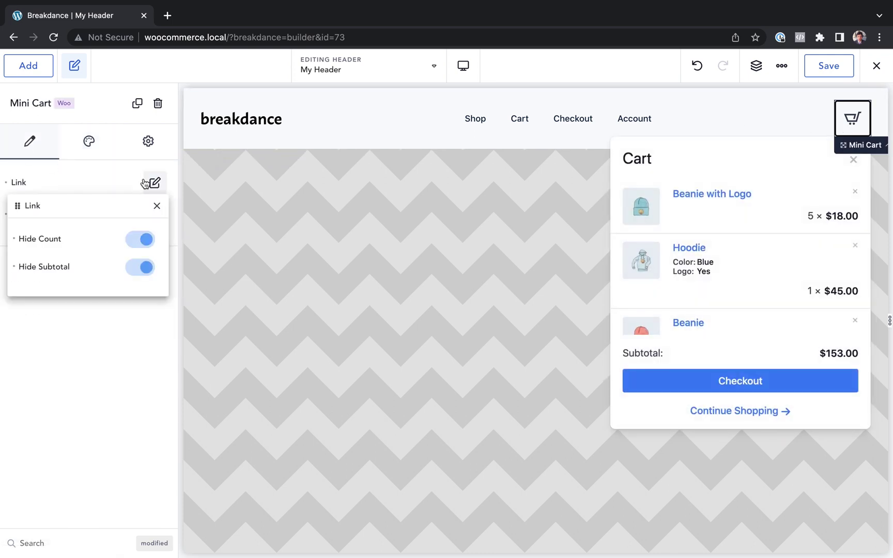
click(140, 239)
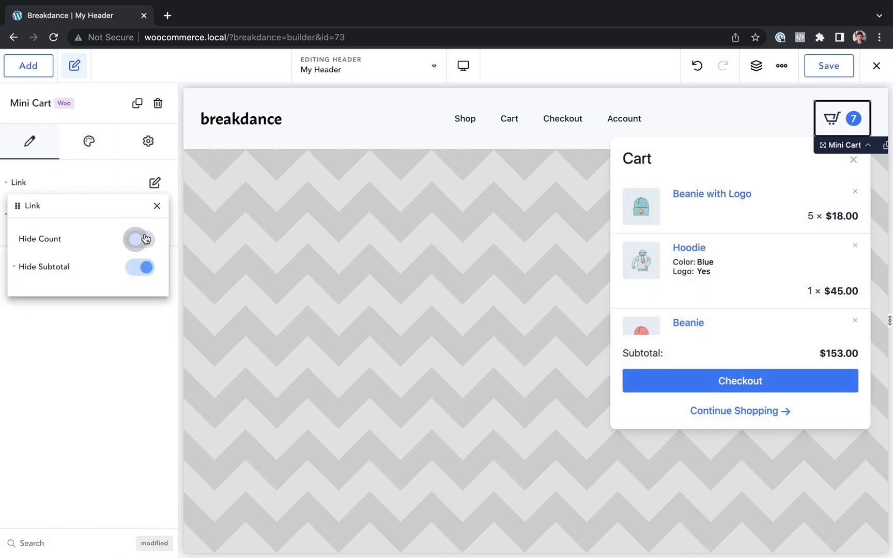
click(157, 206)
click(90, 144)
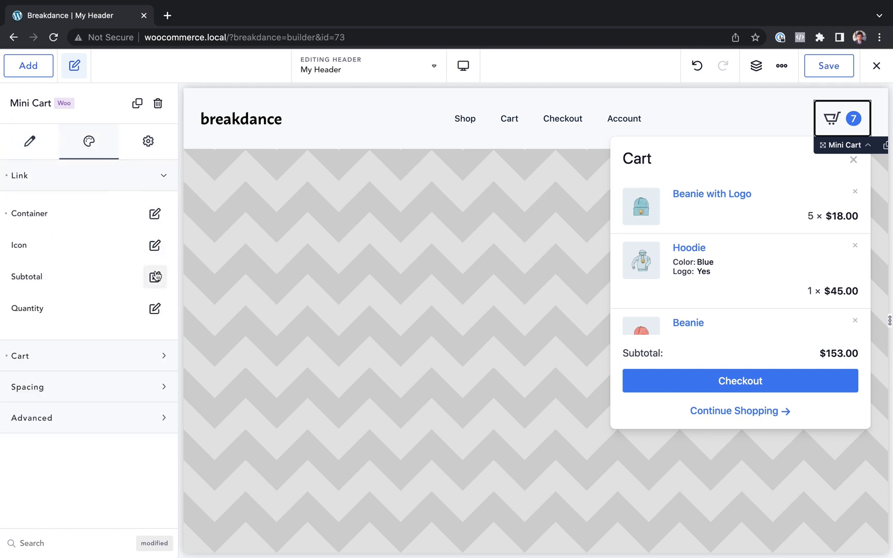
click(156, 309)
click(138, 364)
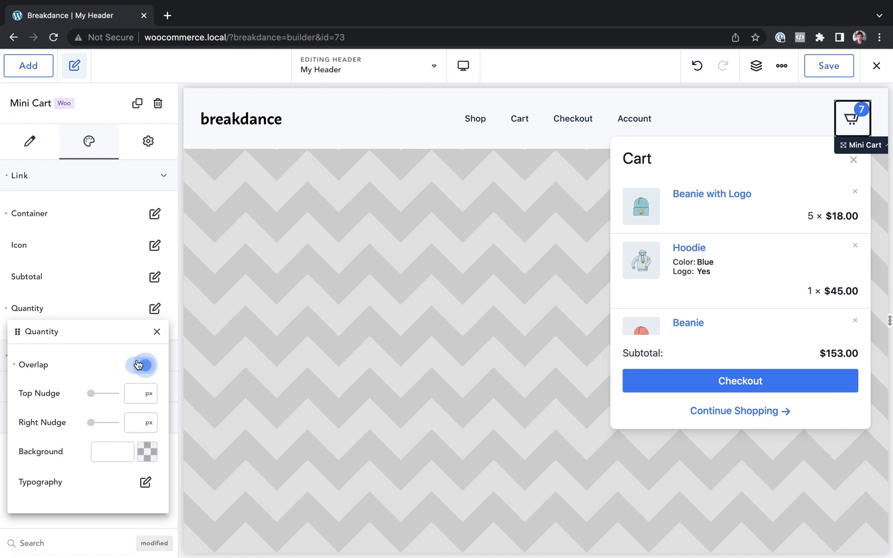
click(90, 393)
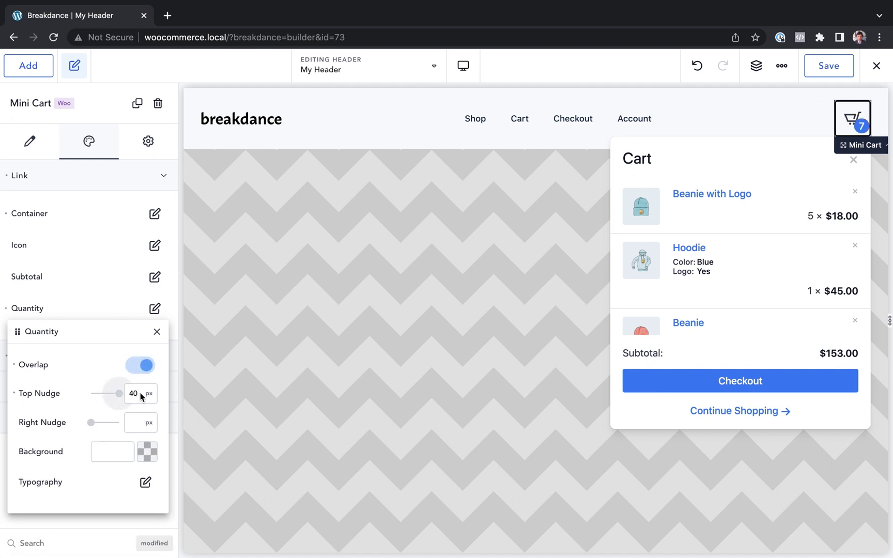
click(91, 423)
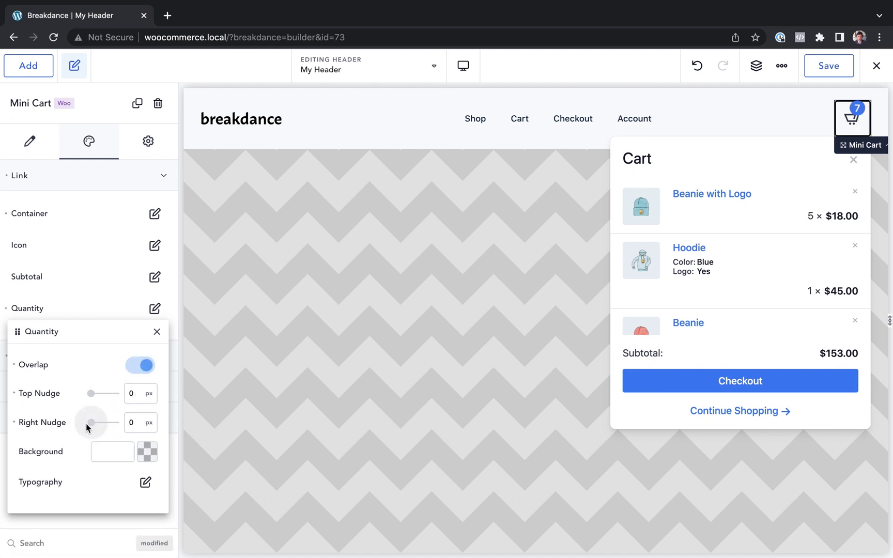
Clear the container border and give the count badge a #6D29FF purple background and smaller text
click(9, 216)
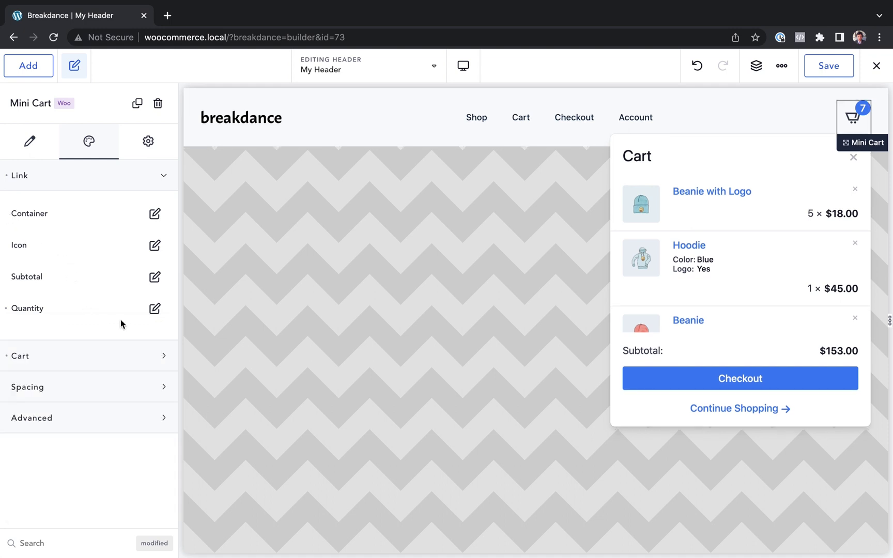
click(155, 308)
click(147, 454)
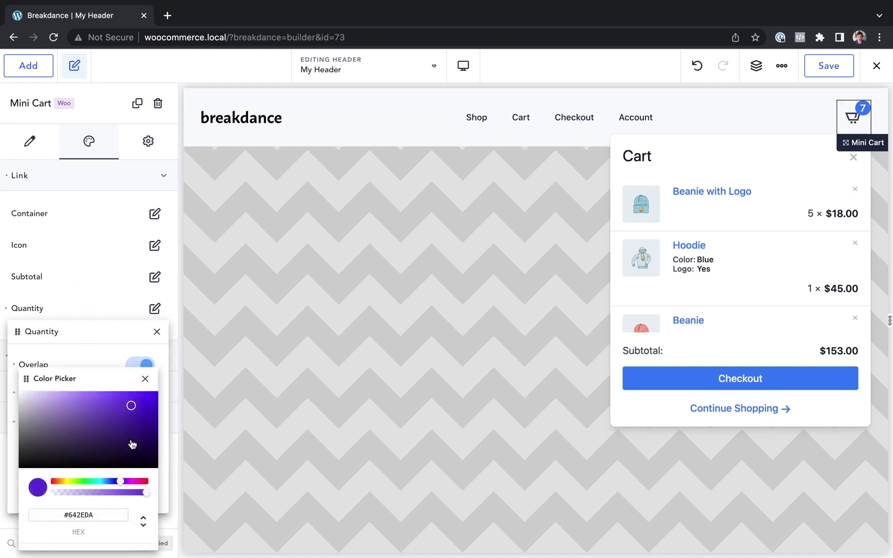
drag(132, 434, 146, 369)
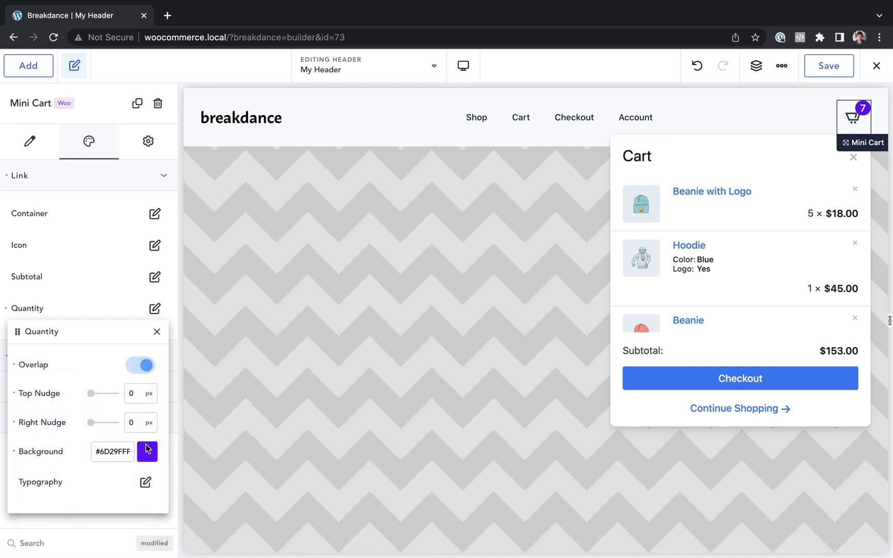
click(149, 488)
drag(105, 437, 101, 439)
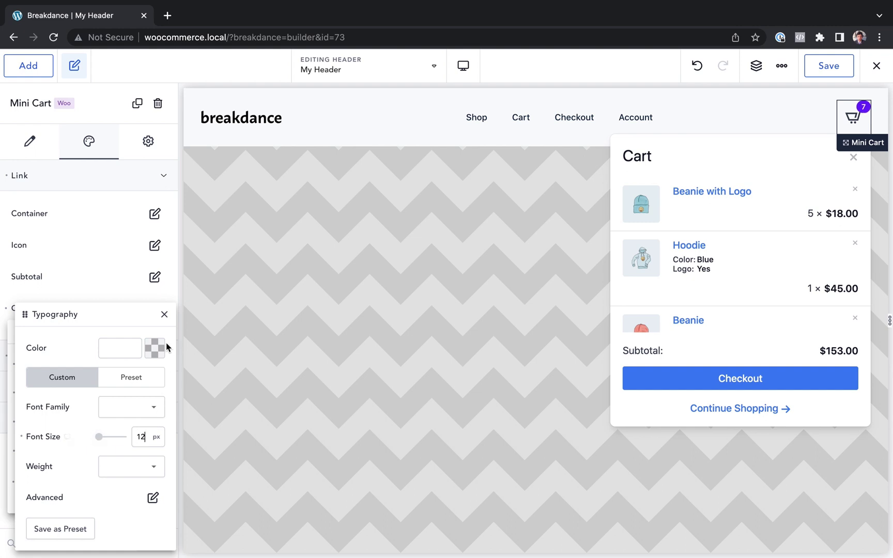
click(164, 314)
click(115, 275)
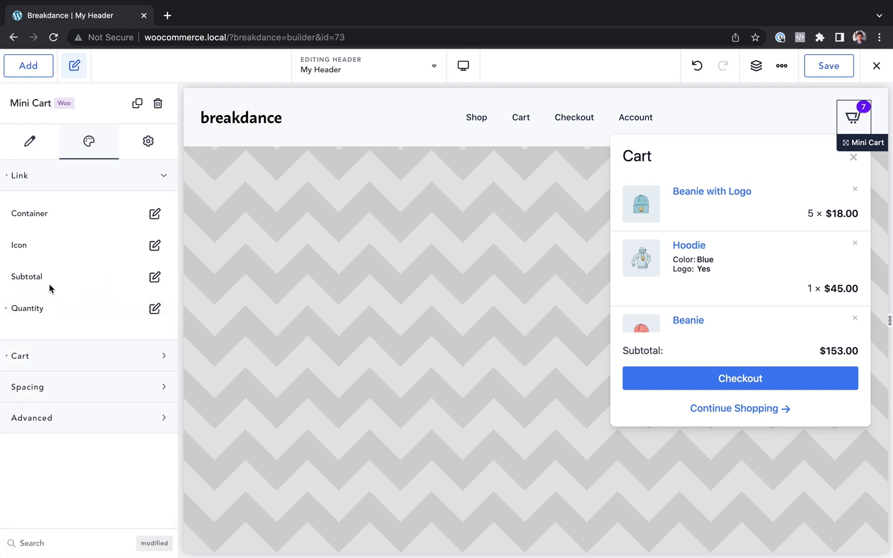
Reset the count badge styling and switch the cart to a Sidebar style positioned on the right
click(5, 310)
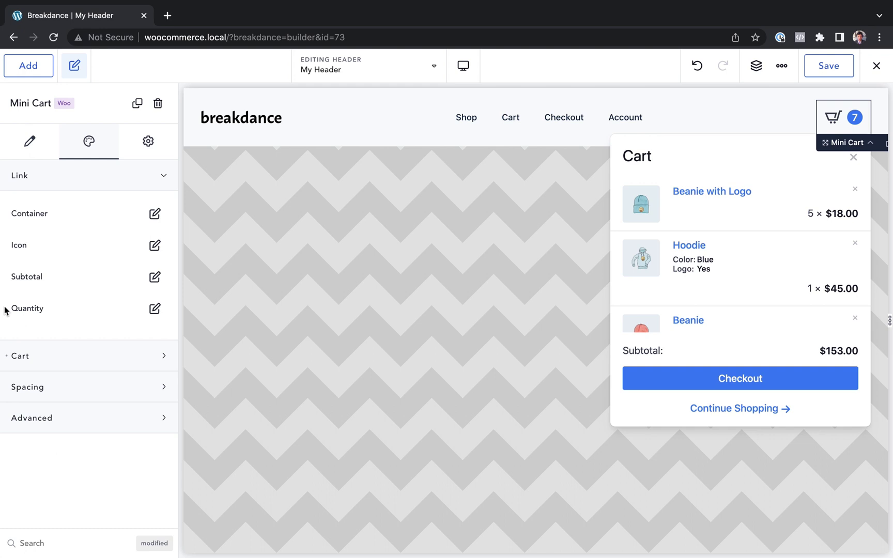
click(60, 189)
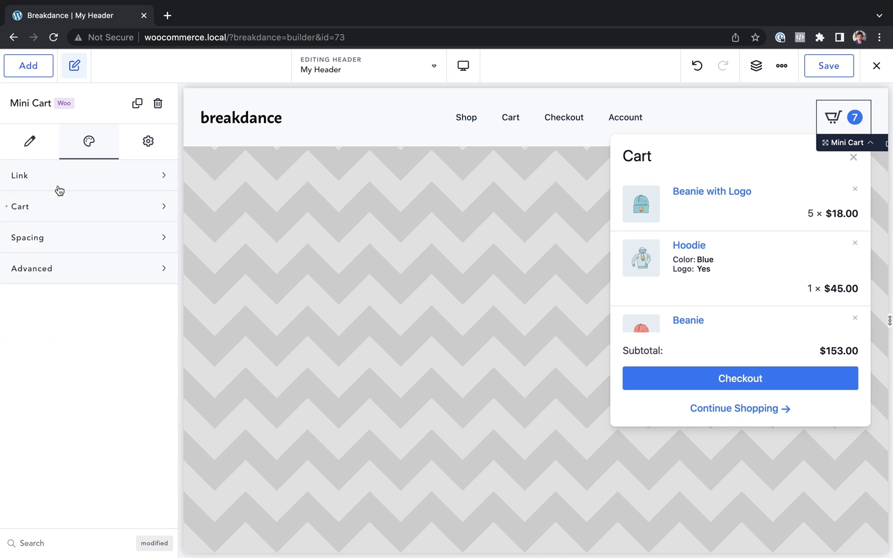
click(50, 214)
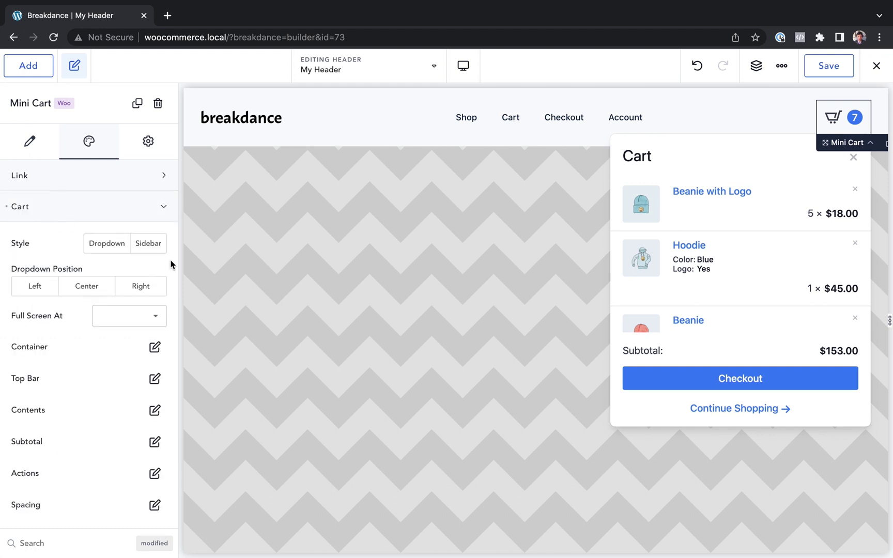
click(144, 247)
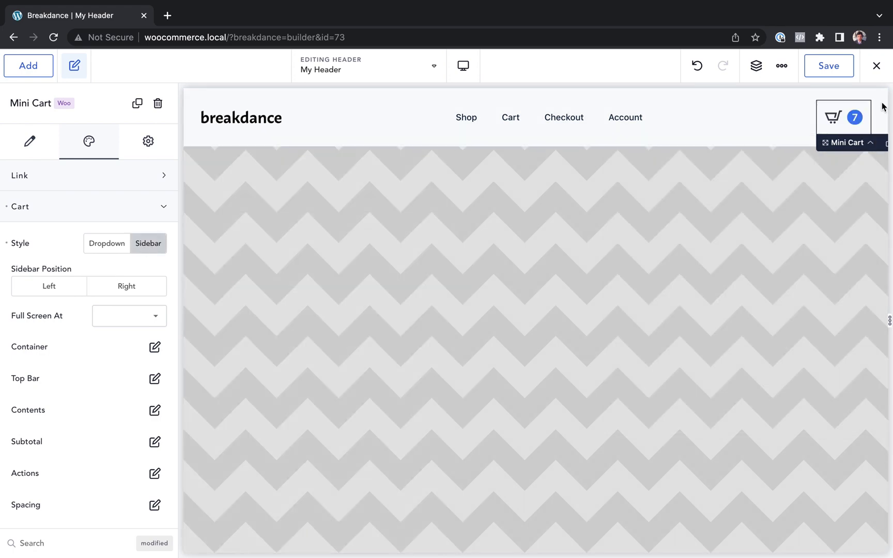
click(847, 121)
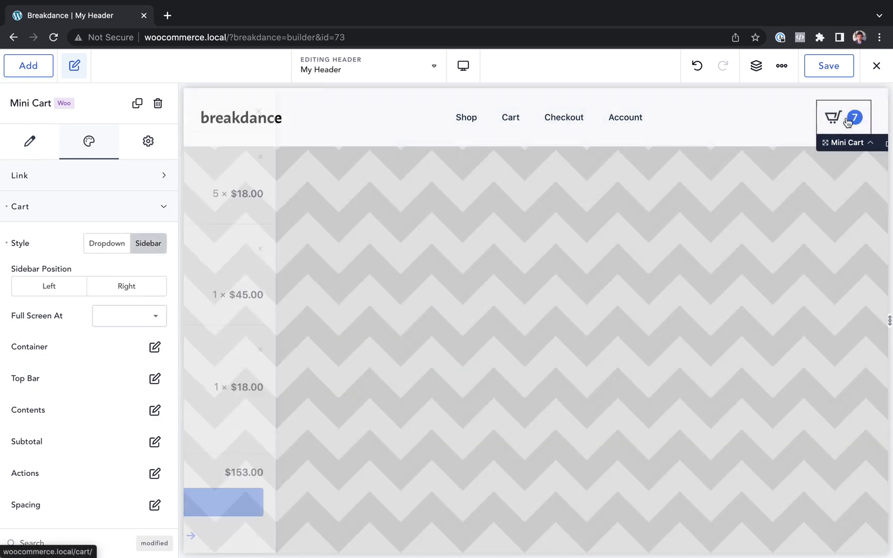
click(847, 123)
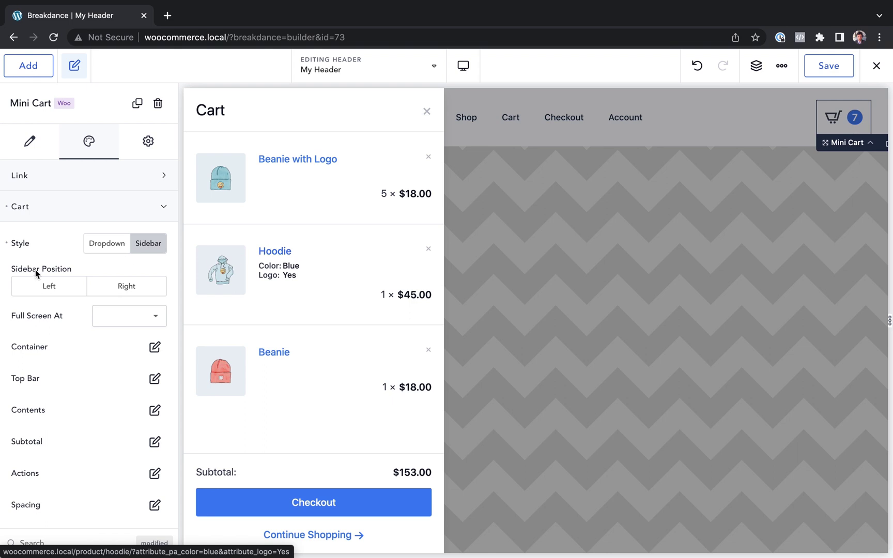
click(118, 291)
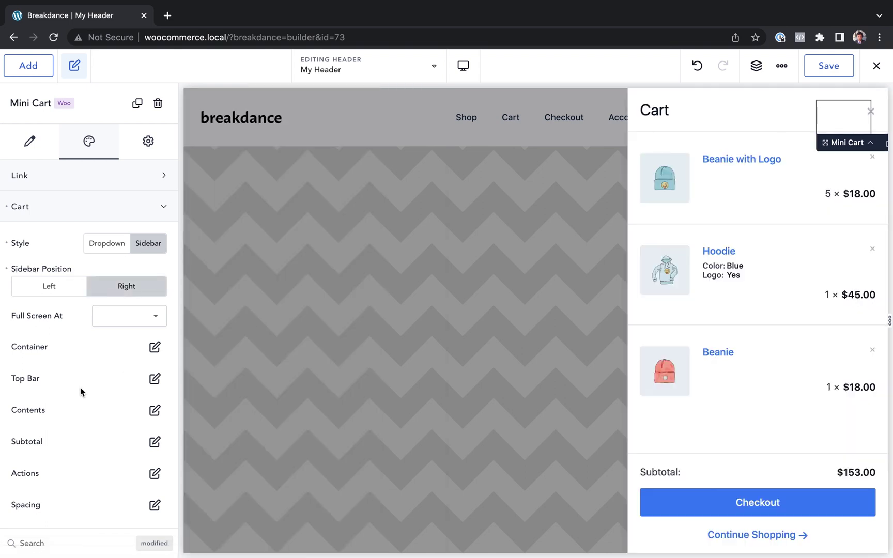
Narrow the cart sidebar container to about 350 px wide and check the Contents and Subtotal settings
scroll(83, 385, down, 2)
click(155, 293)
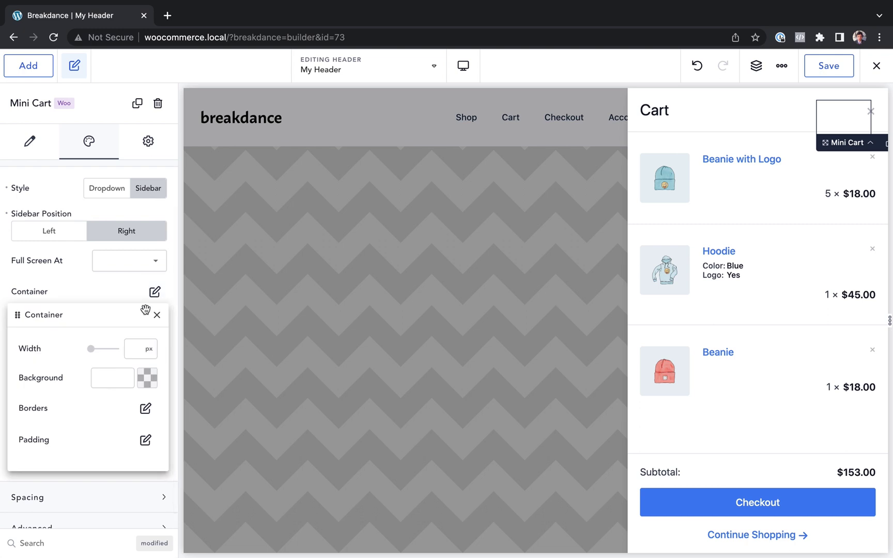
drag(91, 349, 101, 350)
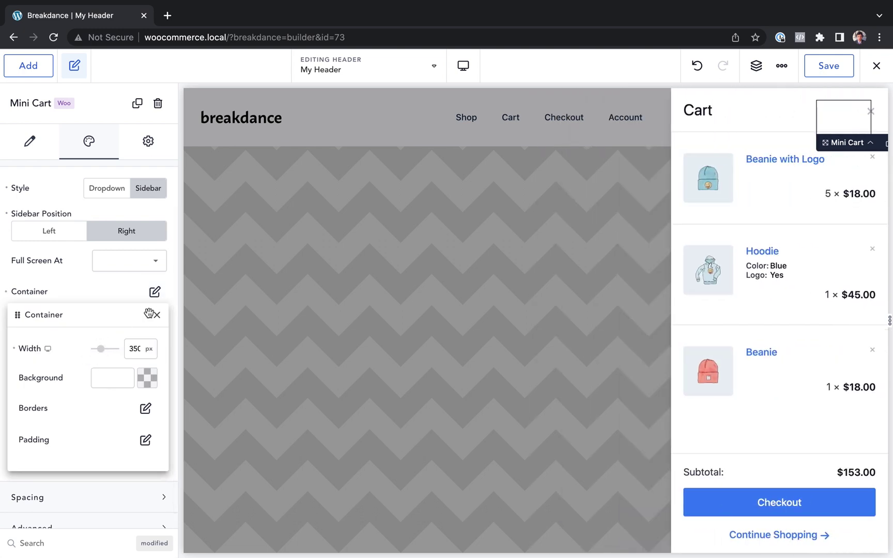
click(156, 314)
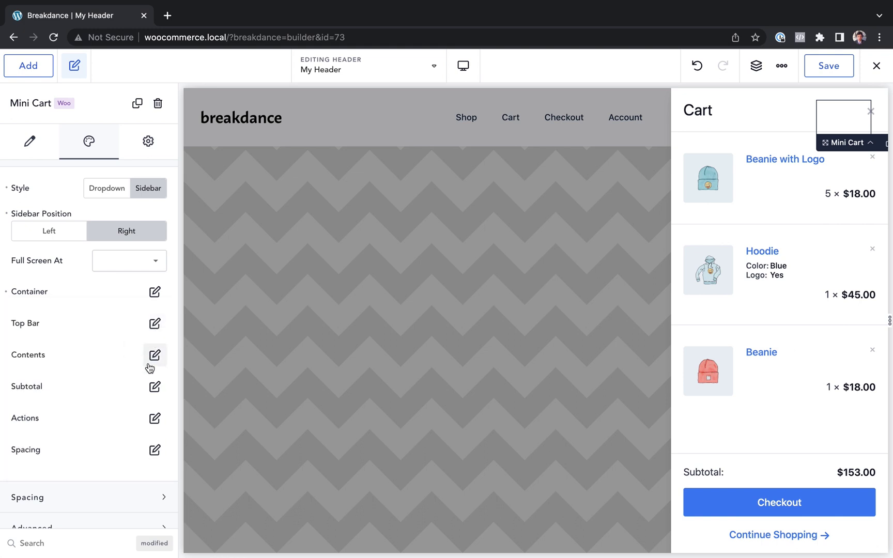
click(154, 356)
click(157, 315)
click(154, 387)
click(152, 398)
Save the header and start replacing the address-bar path to visit the shop page
scroll(117, 452, up, 2)
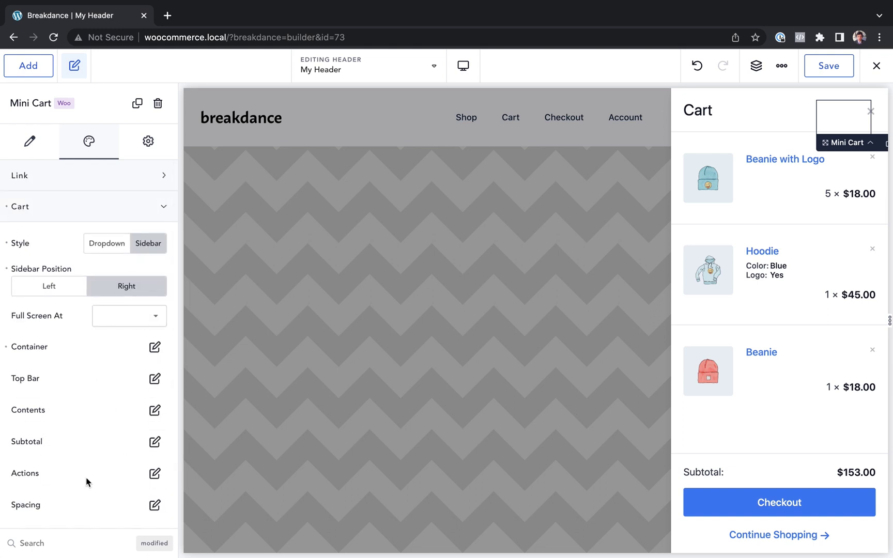
click(105, 217)
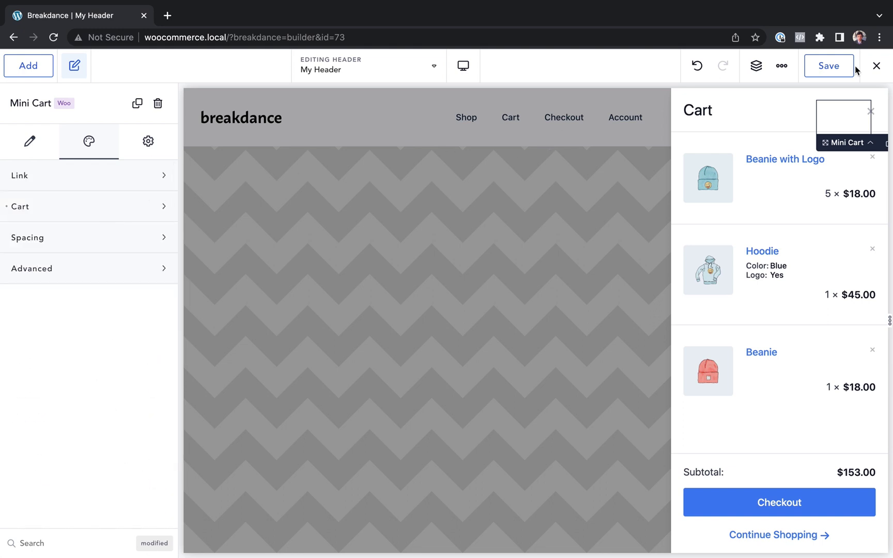
click(827, 66)
drag(233, 33, 398, 47)
Load /shop, add a second Beanie, and check out with the $171.00, 8-item order
text(shop)
key(Return)
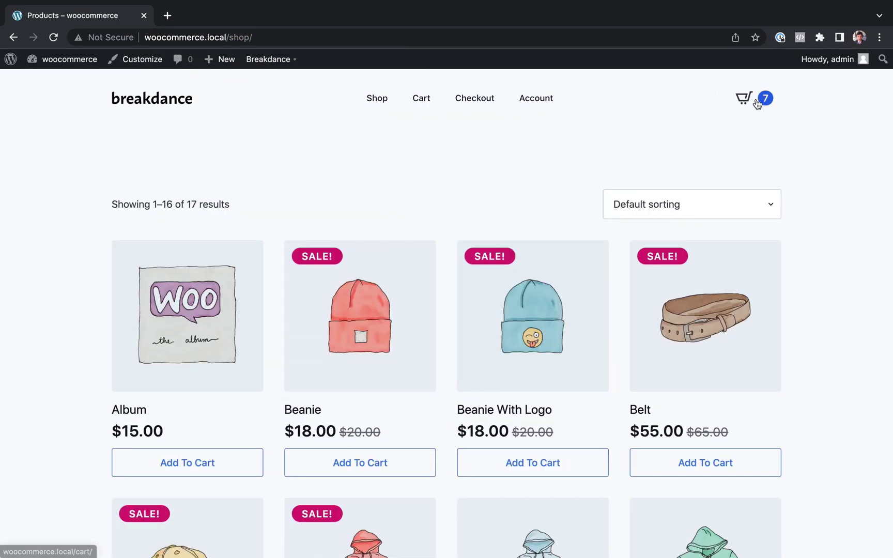
click(753, 100)
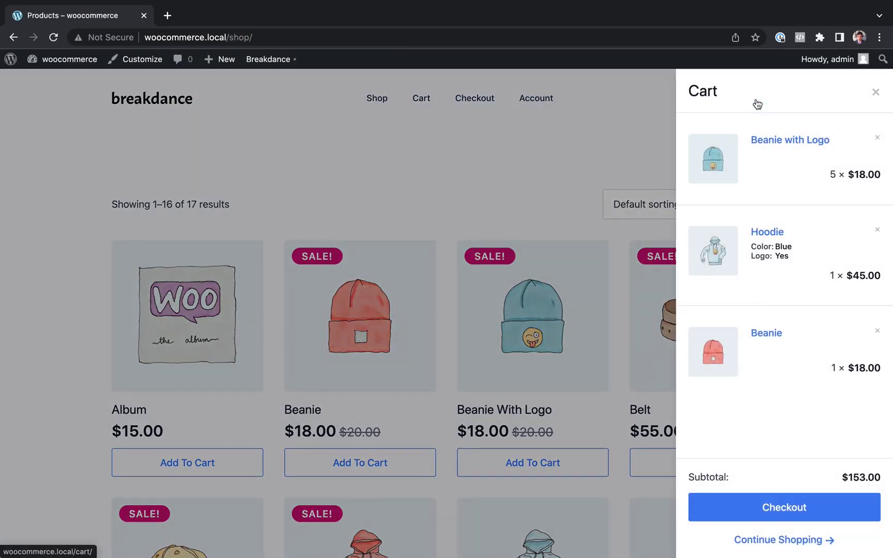
click(612, 170)
click(387, 464)
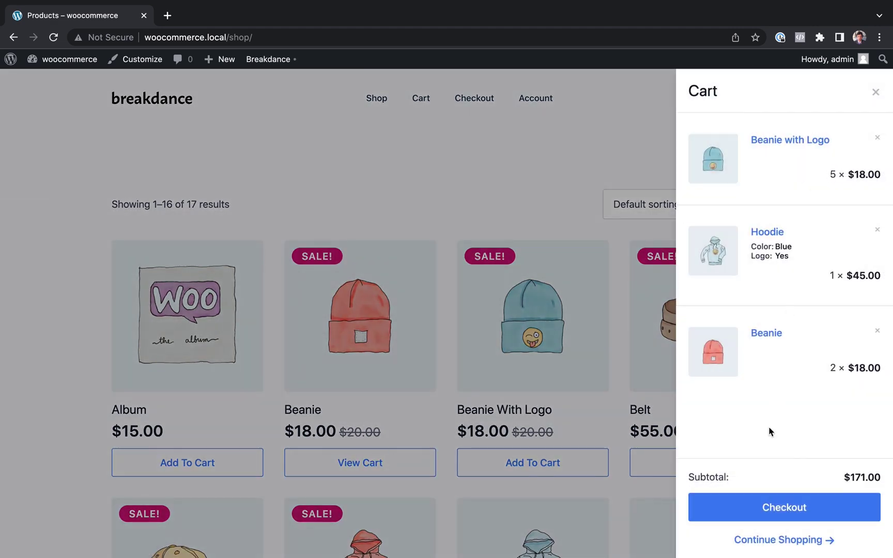
click(791, 512)
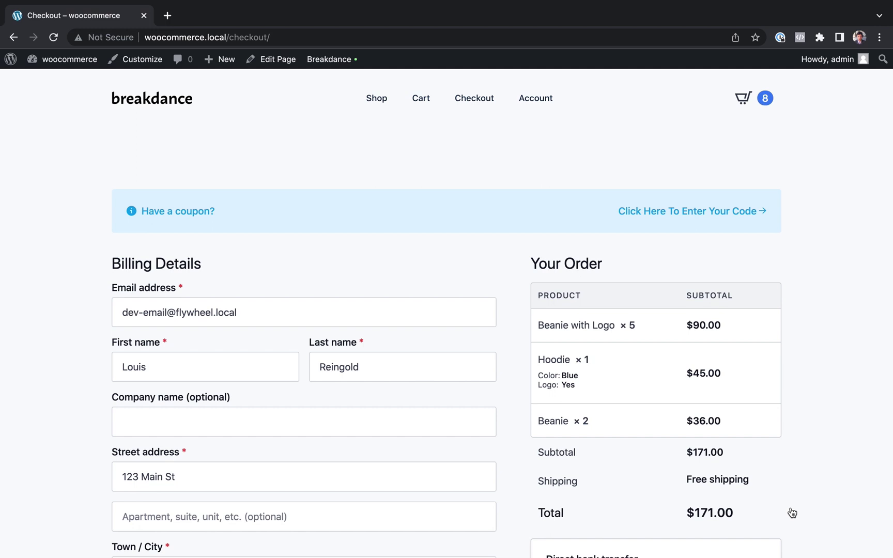